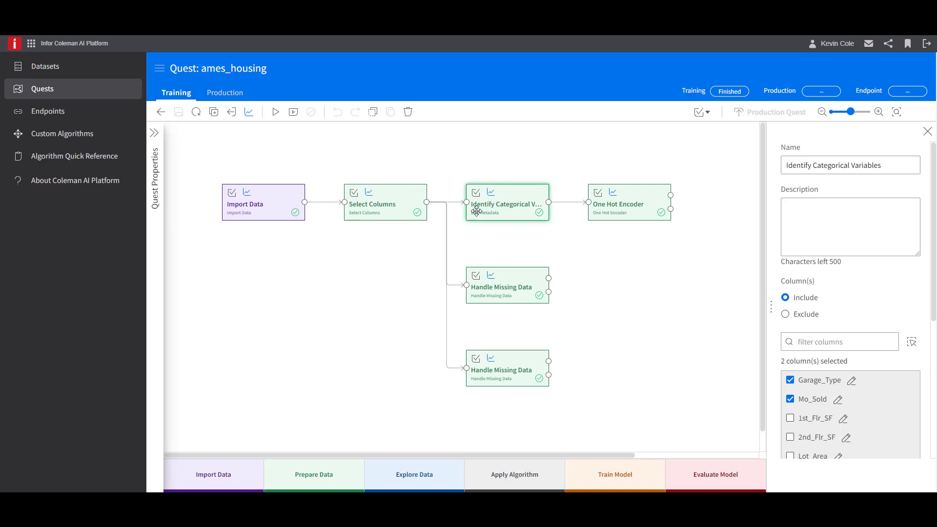
- Preview the Select Columns output, noting Lot_Frontage has 490 missing values
{"action": "left_click", "coordinate": [426, 209]}
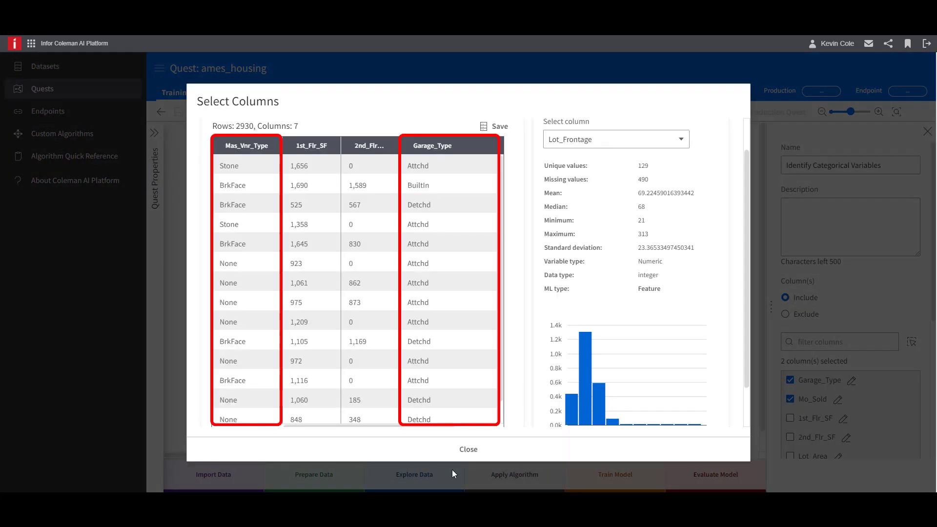
{"action": "left_click", "coordinate": [467, 450]}
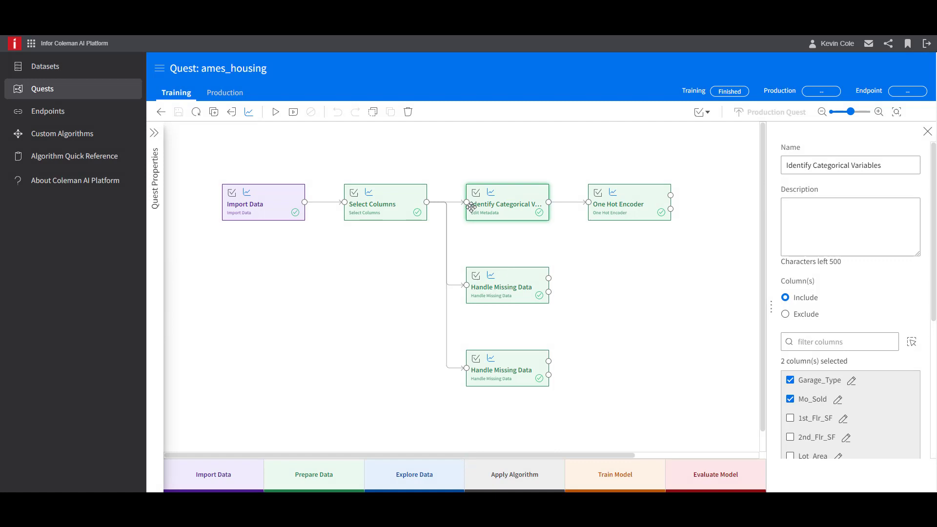
{"action": "left_click", "coordinate": [427, 208]}
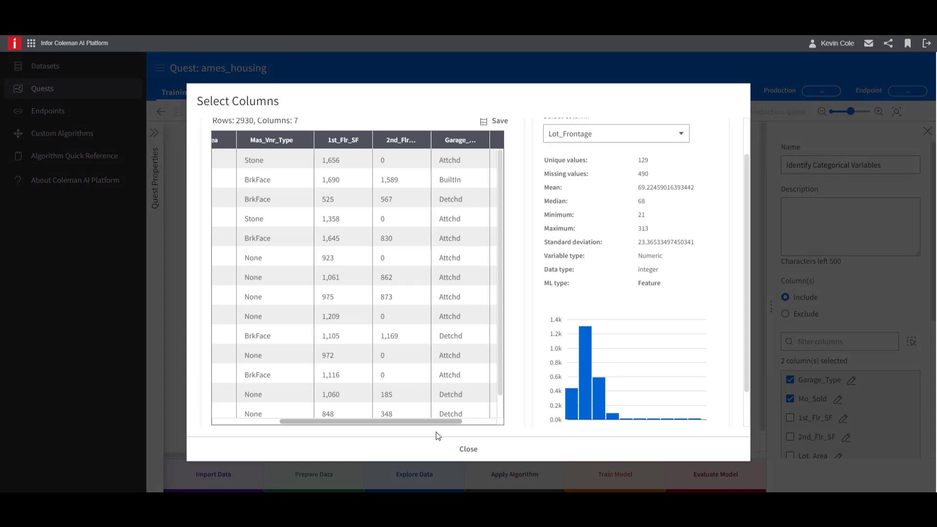
{"action": "left_click_drag", "start_coordinate": [436, 436], "coordinate": [345, 437]}
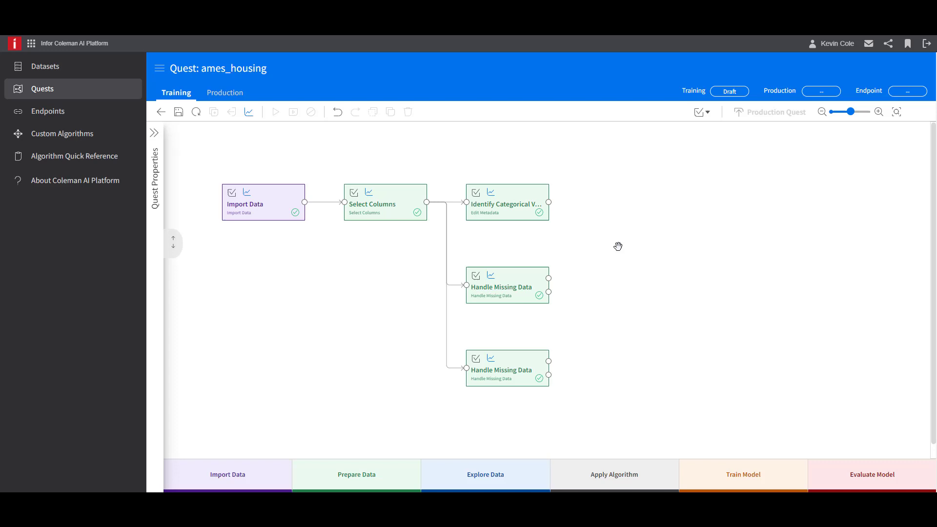
- Add a One Hot Encoder from the activity catalog and connect Identify Categorical Variables into it
{"action": "left_click", "coordinate": [633, 205]}
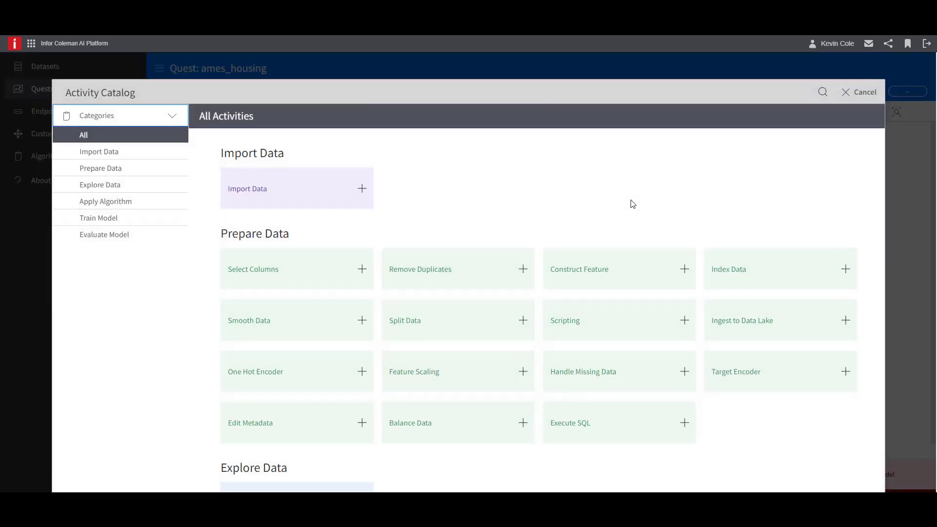
{"action": "left_click", "coordinate": [361, 371]}
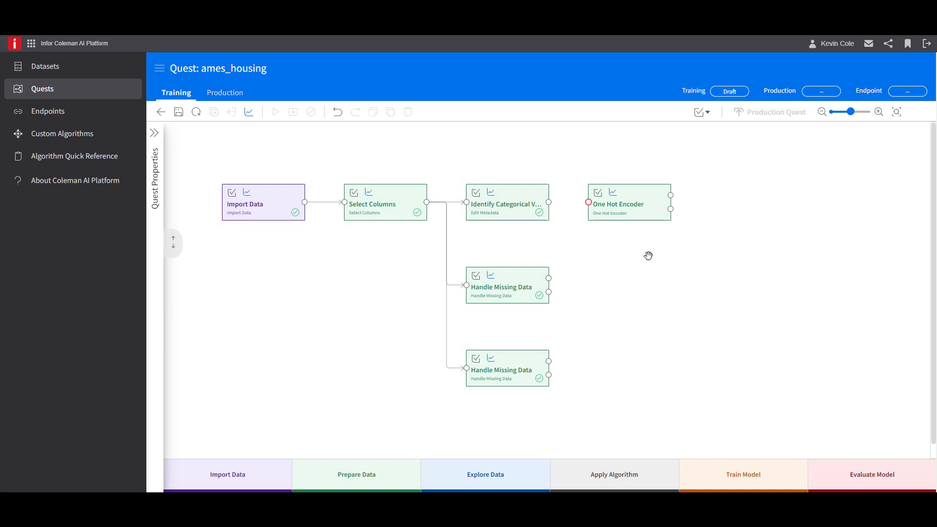
{"action": "mouse_move", "coordinate": [609, 214]}
{"action": "left_mouse_down"}
{"action": "mouse_move", "coordinate": [619, 280]}
{"action": "mouse_move", "coordinate": [621, 211]}
{"action": "left_mouse_up"}
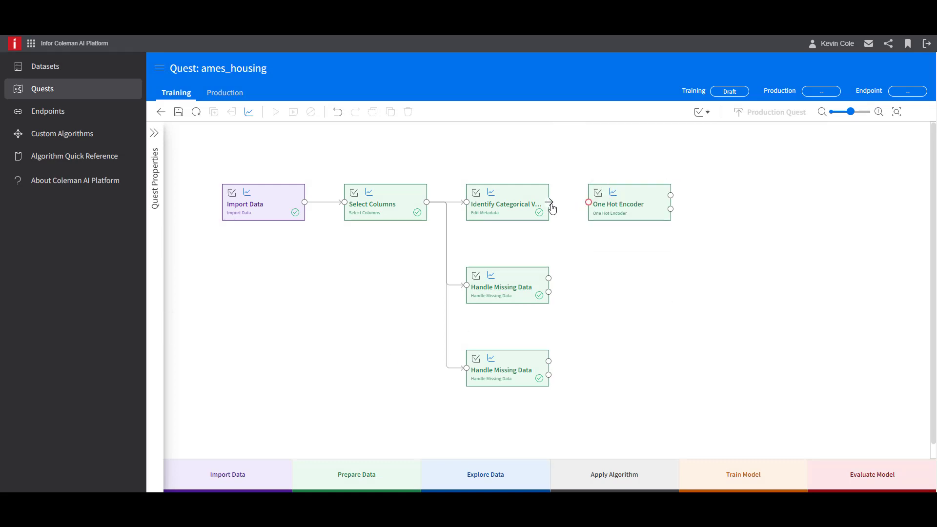
{"action": "left_click_drag", "start_coordinate": [549, 202], "coordinate": [588, 203]}
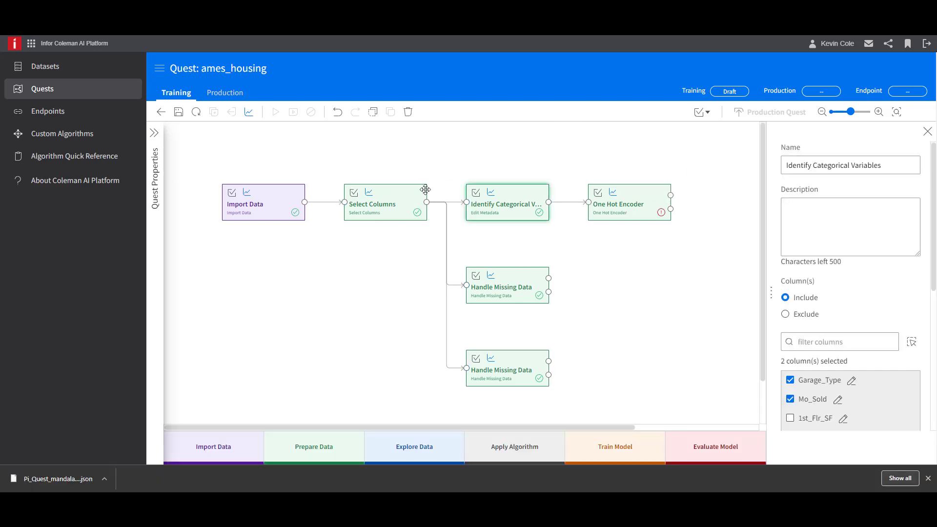
{"action": "left_click", "coordinate": [426, 205]}
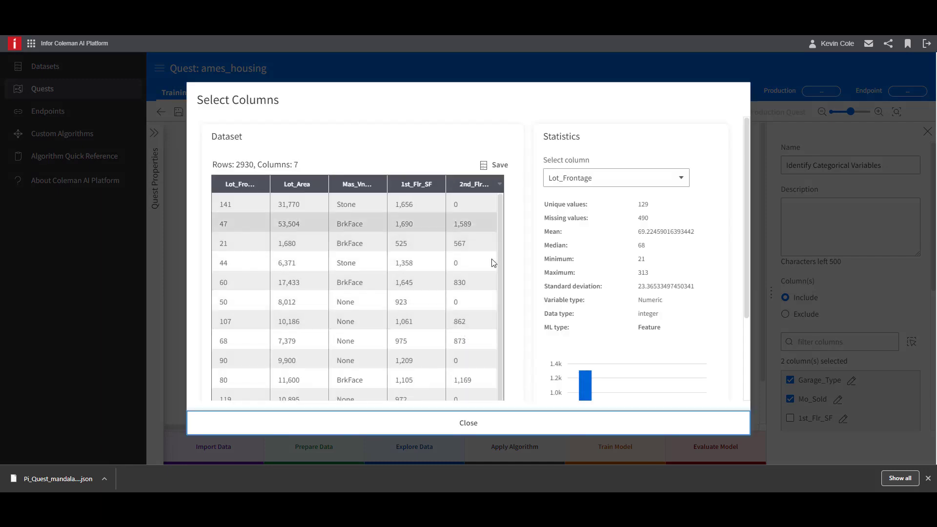
{"action": "scroll", "coordinate": [745, 368], "scroll_direction": "down", "scroll_amount": 2}
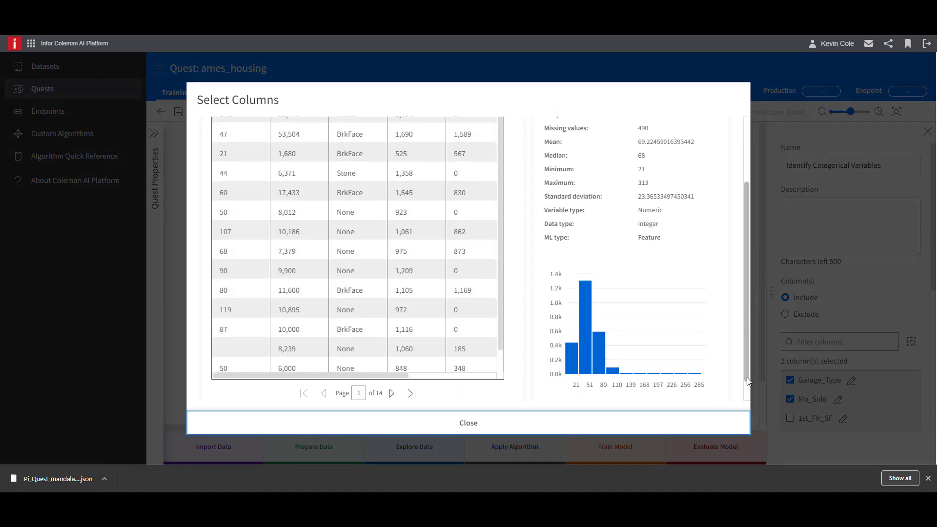
{"action": "left_click_drag", "start_coordinate": [356, 393], "coordinate": [460, 403]}
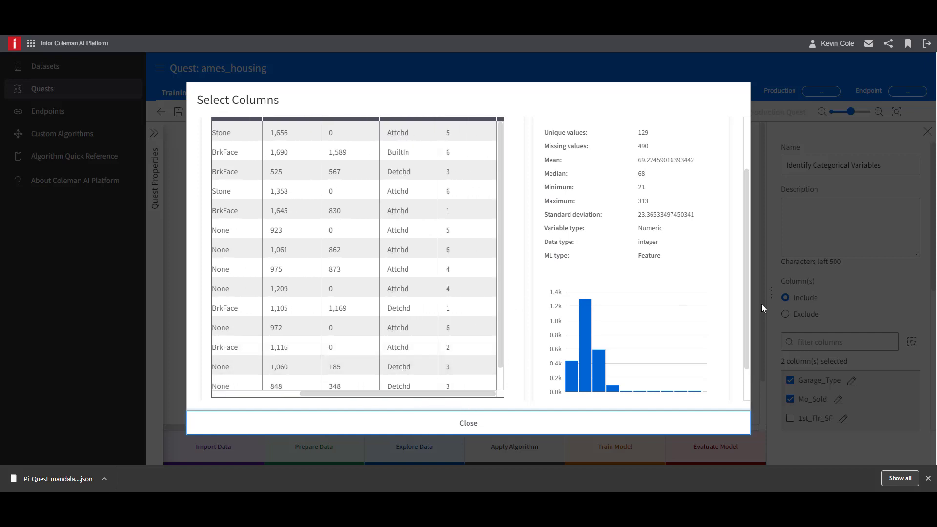
{"action": "left_click_drag", "start_coordinate": [748, 309], "coordinate": [725, 283]}
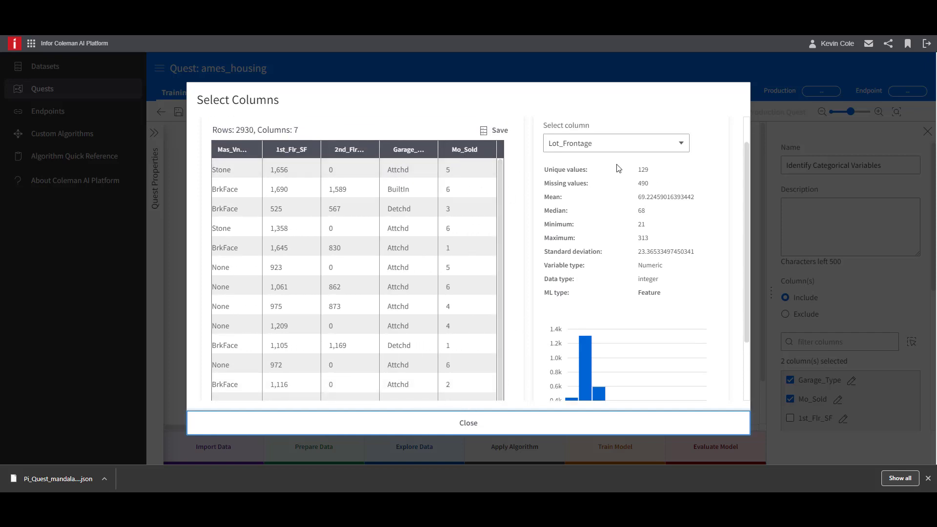
{"action": "left_click", "coordinate": [612, 147]}
{"action": "left_click", "coordinate": [591, 258]}
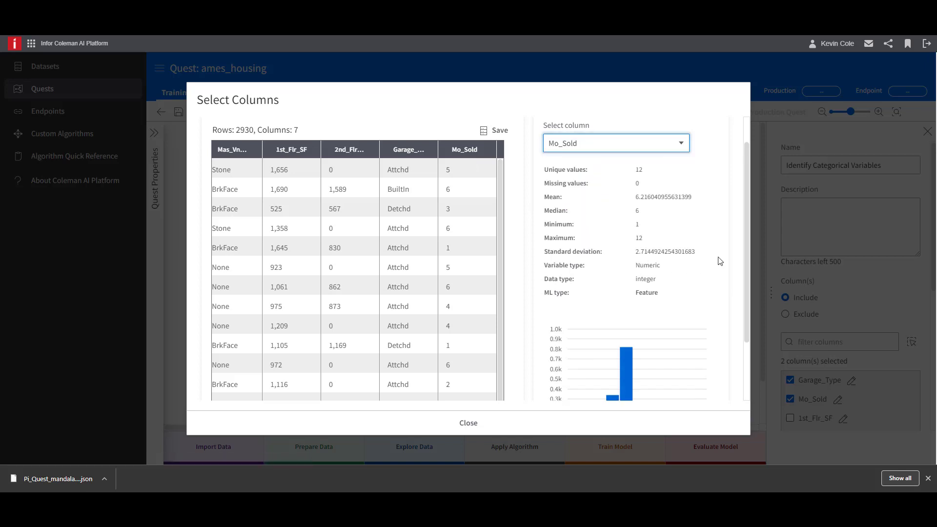
{"action": "left_click_drag", "start_coordinate": [747, 266], "coordinate": [749, 302]}
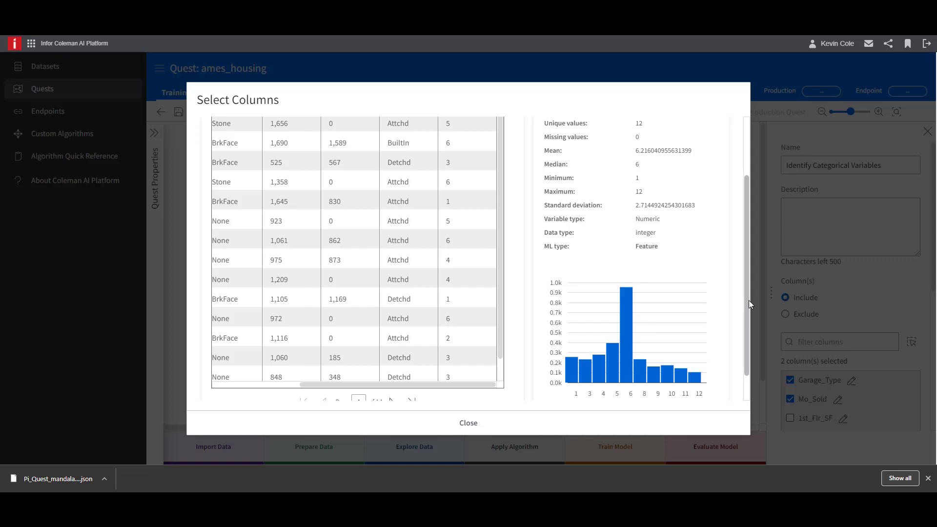
{"action": "left_click_drag", "start_coordinate": [749, 301], "coordinate": [748, 271]}
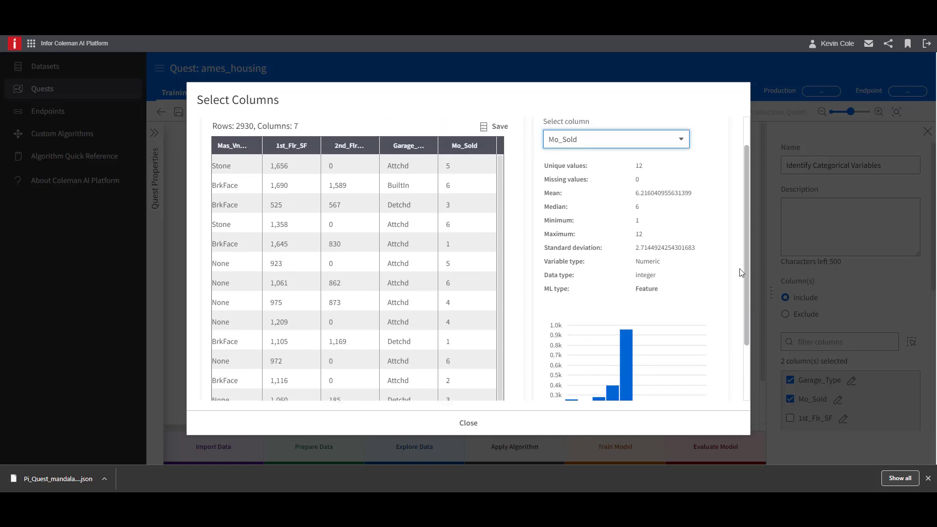
{"action": "left_click", "coordinate": [473, 425]}
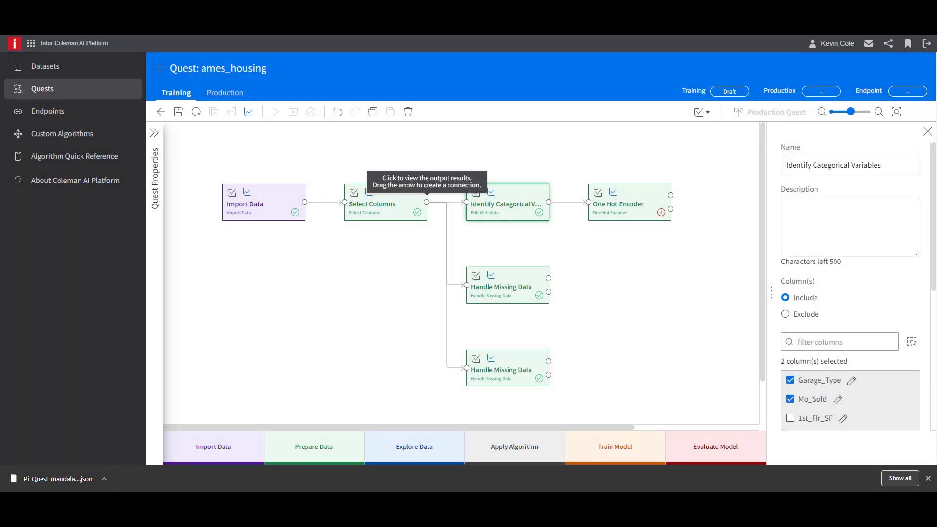
- Review the categorical settings, then have the One Hot Encoder include Garage_Type, Mas_Vnr_Type and Mo_Sold
{"action": "left_click", "coordinate": [527, 210]}
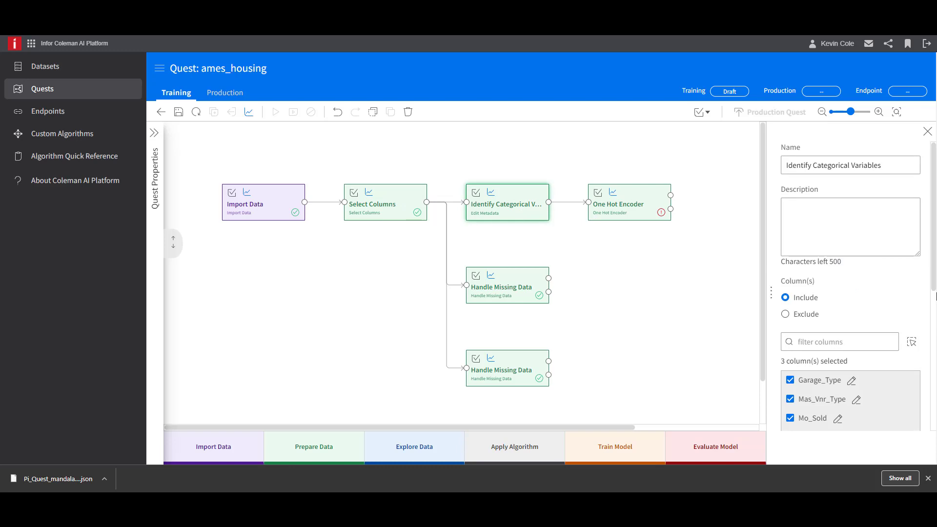
{"action": "scroll", "coordinate": [934, 300], "scroll_direction": "down", "scroll_amount": 3}
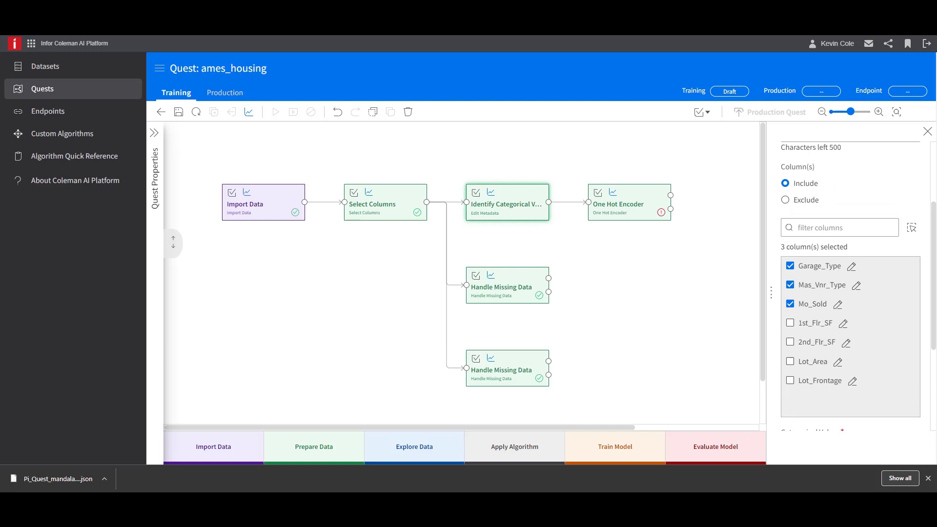
{"action": "left_click_drag", "start_coordinate": [935, 326], "coordinate": [935, 389]}
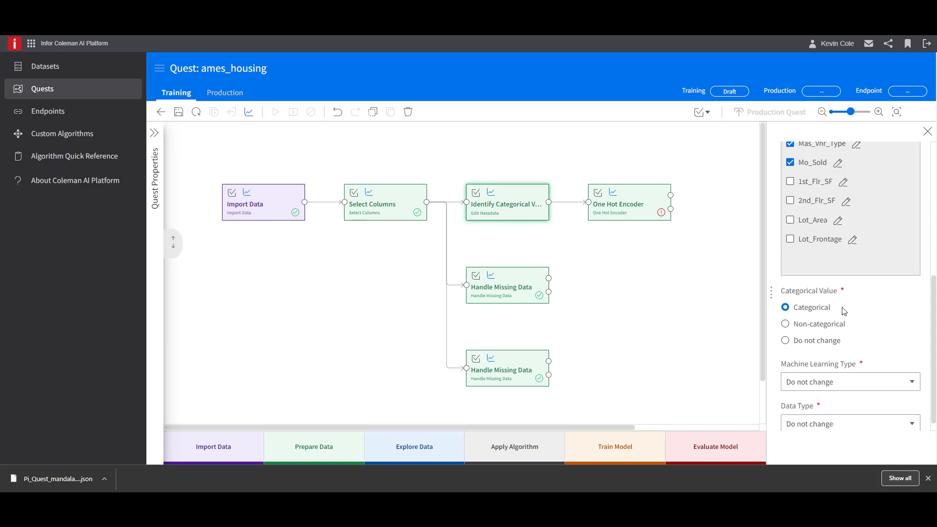
{"action": "scroll", "coordinate": [835, 312], "scroll_direction": "up", "scroll_amount": 1}
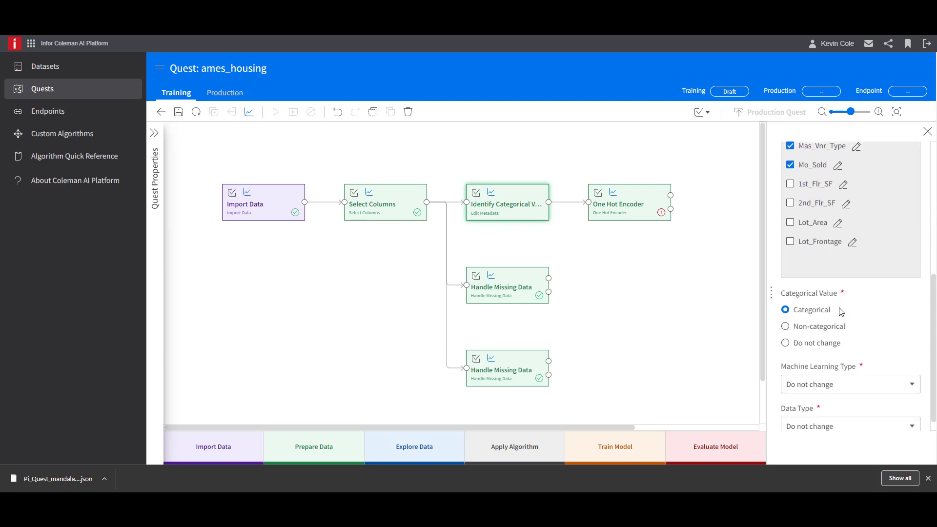
{"action": "left_click", "coordinate": [928, 132]}
{"action": "left_click", "coordinate": [618, 204]}
{"action": "scroll", "coordinate": [839, 320], "scroll_direction": "down", "scroll_amount": 1}
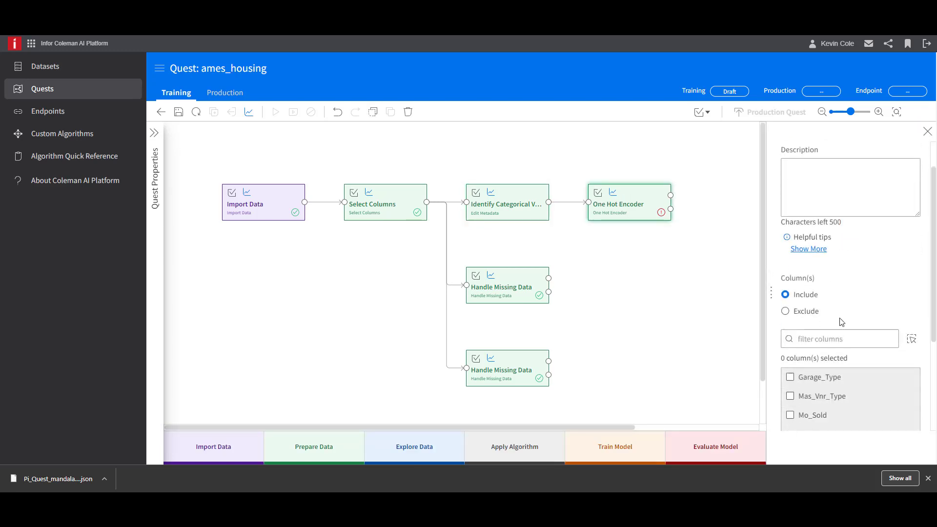
{"action": "scroll", "coordinate": [840, 320], "scroll_direction": "down", "scroll_amount": 3}
{"action": "left_click", "coordinate": [791, 289]}
{"action": "left_click", "coordinate": [790, 309]}
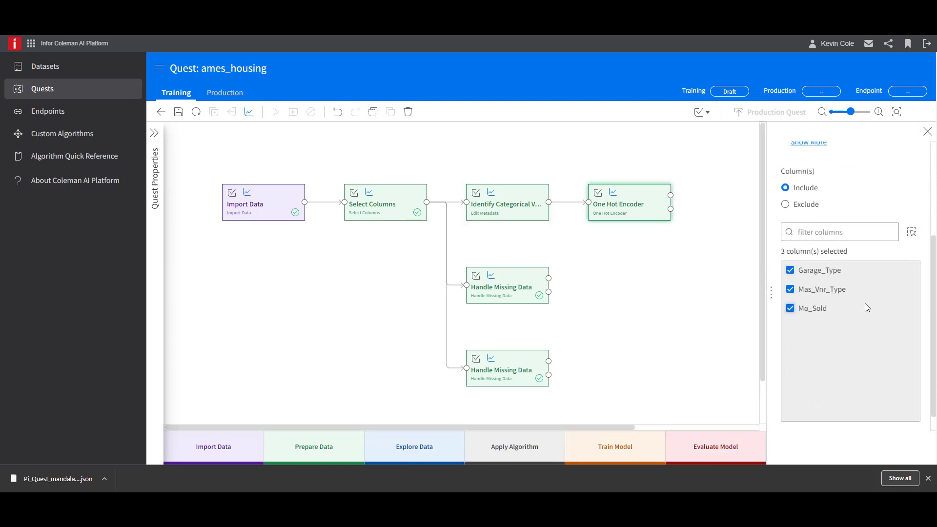
{"action": "left_click", "coordinate": [690, 194]}
- Save and run the quest, then view the One Hot Encoder output (2,930 rows, 29 columns)
{"action": "left_click", "coordinate": [178, 114]}
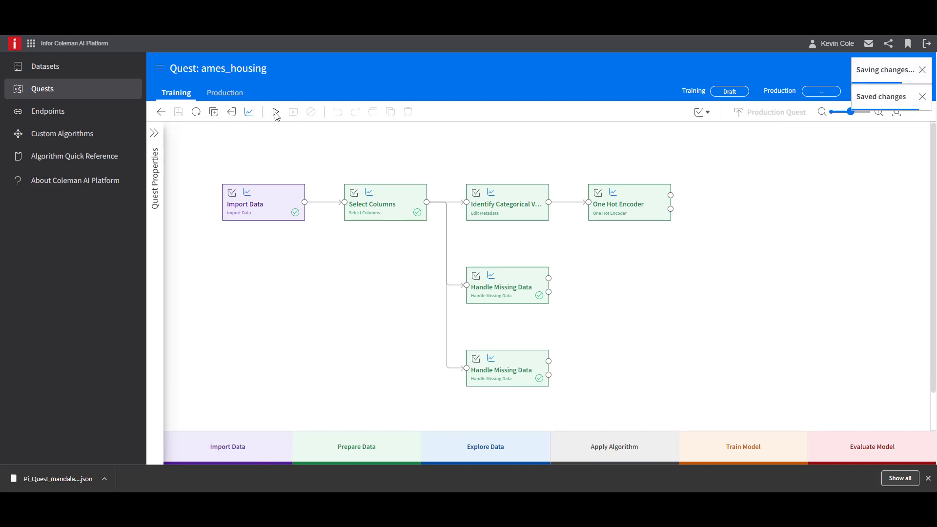
{"action": "left_click", "coordinate": [276, 111]}
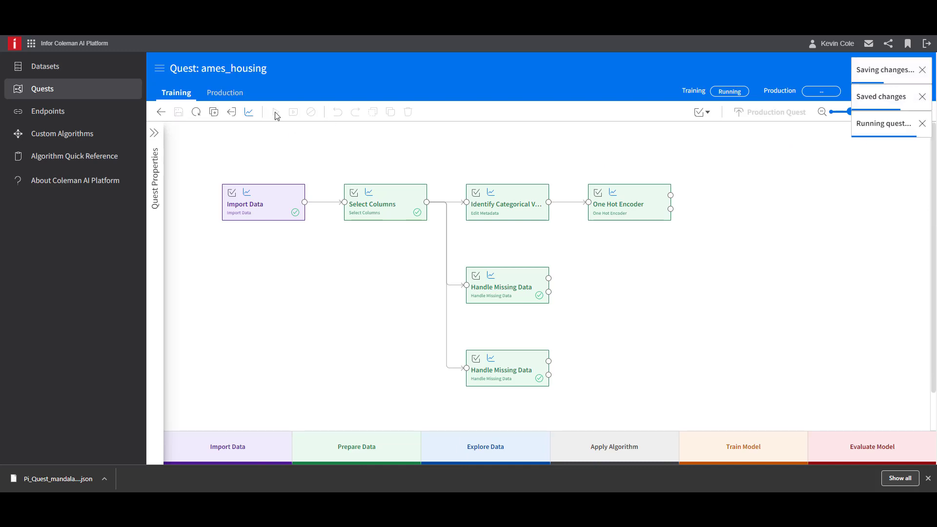
{"action": "left_click", "coordinate": [672, 195]}
{"action": "scroll", "coordinate": [521, 313], "scroll_direction": "up", "scroll_amount": 1}
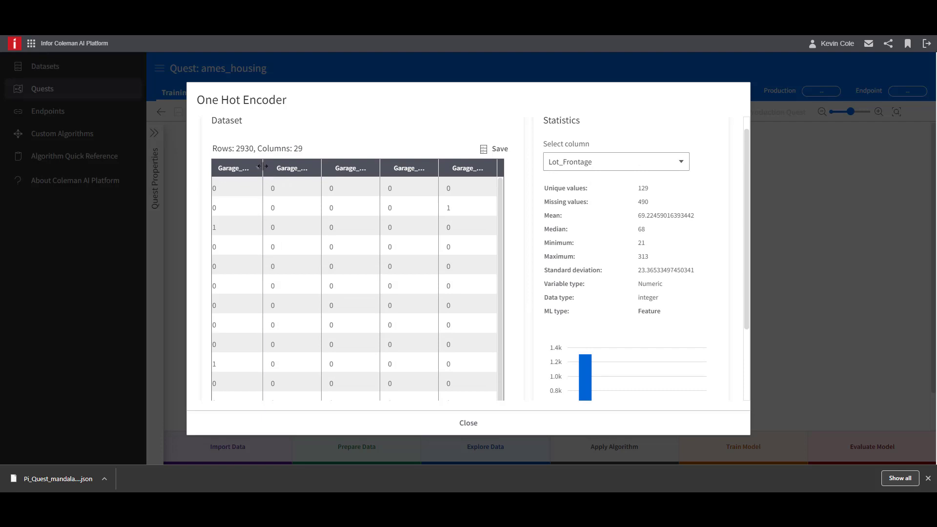
- Sort and resize the preview to read the Garage_Type_detchd, _carport and _2types indicator columns, then close it
{"action": "left_click", "coordinate": [265, 170]}
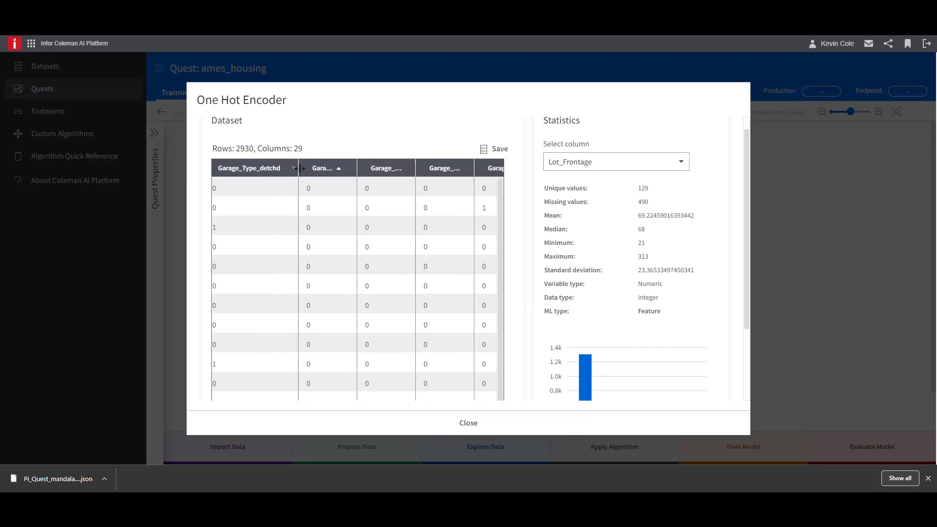
{"action": "left_click_drag", "start_coordinate": [264, 170], "coordinate": [306, 170]}
{"action": "left_click_drag", "start_coordinate": [365, 171], "coordinate": [402, 169]}
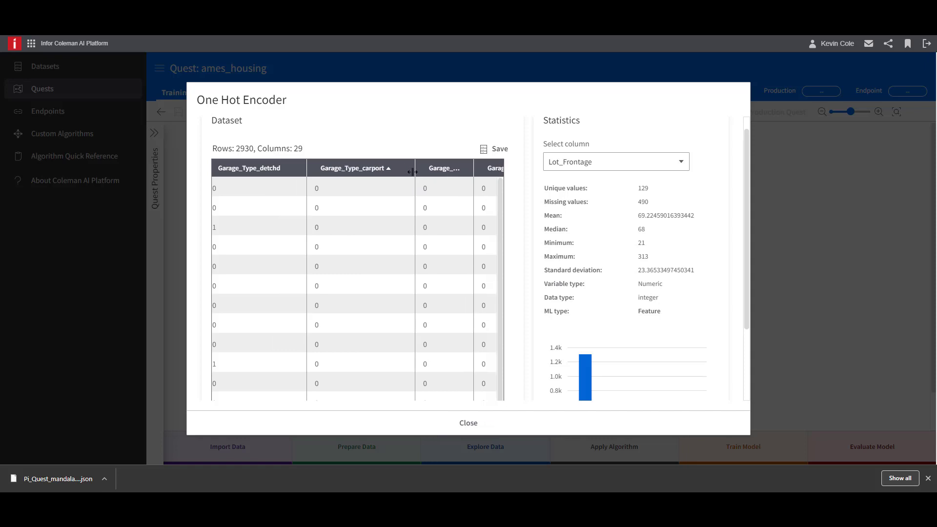
{"action": "left_click_drag", "start_coordinate": [402, 170], "coordinate": [379, 170]}
{"action": "left_click_drag", "start_coordinate": [437, 170], "coordinate": [474, 170]}
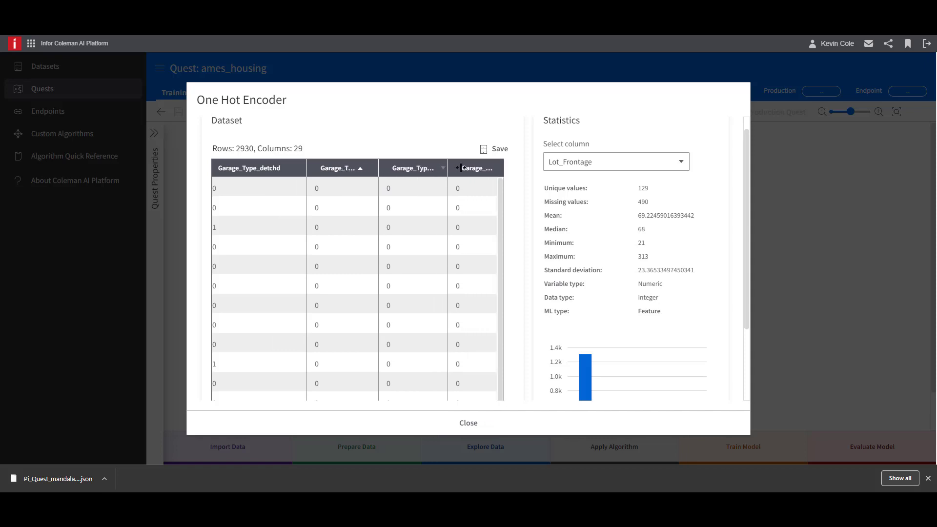
{"action": "right_click", "coordinate": [474, 170]}
{"action": "left_click", "coordinate": [463, 115]}
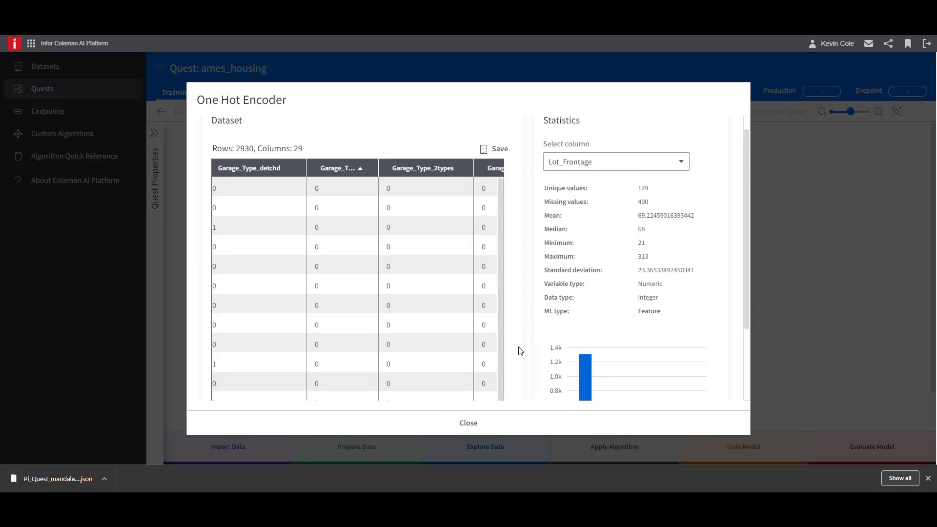
{"action": "left_click", "coordinate": [466, 424]}
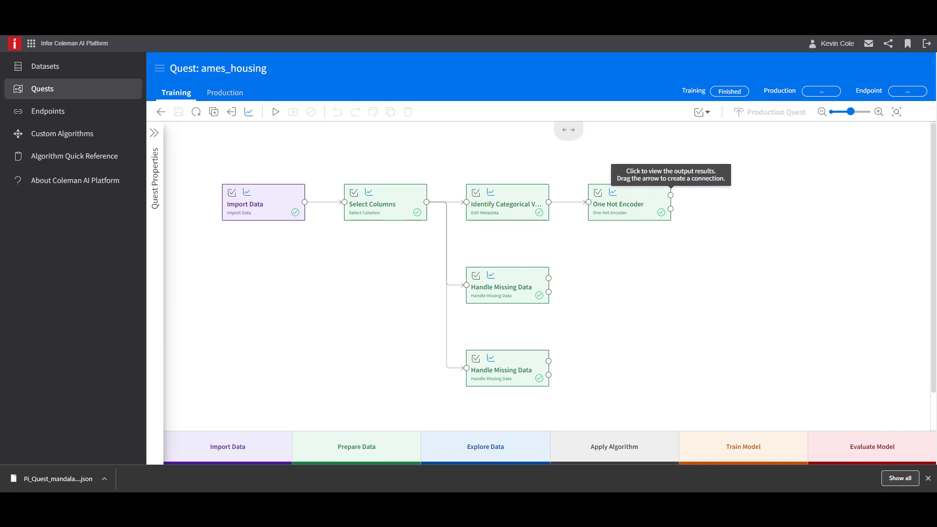
- Connect Handle Missing Data after One Hot Encoder and keep its cleaning mode as Replace with mean
{"action": "left_click_drag", "start_coordinate": [479, 296], "coordinate": [722, 213]}
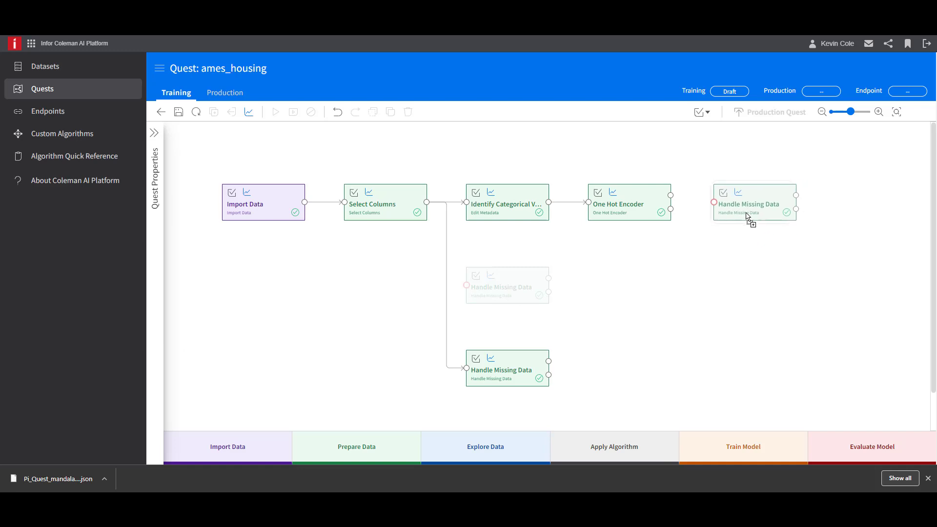
{"action": "left_click_drag", "start_coordinate": [671, 195], "coordinate": [711, 204]}
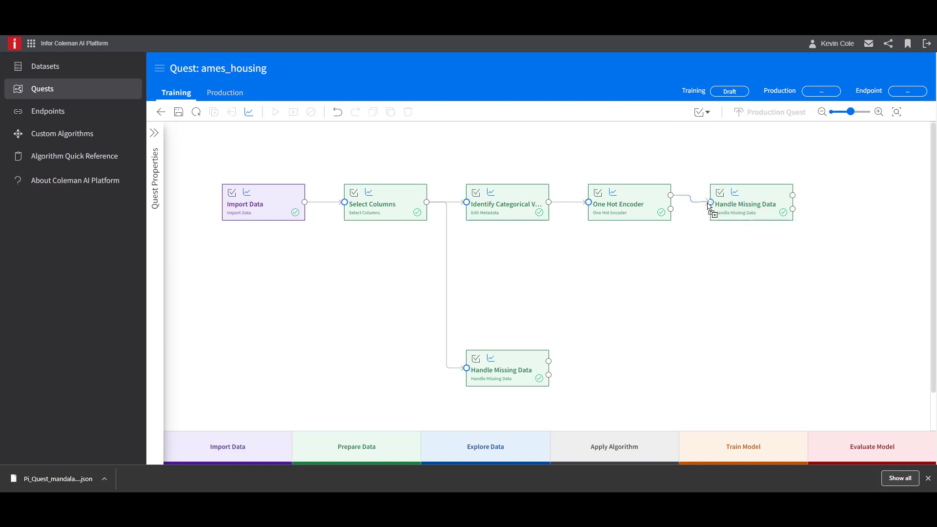
{"action": "left_click", "coordinate": [746, 215]}
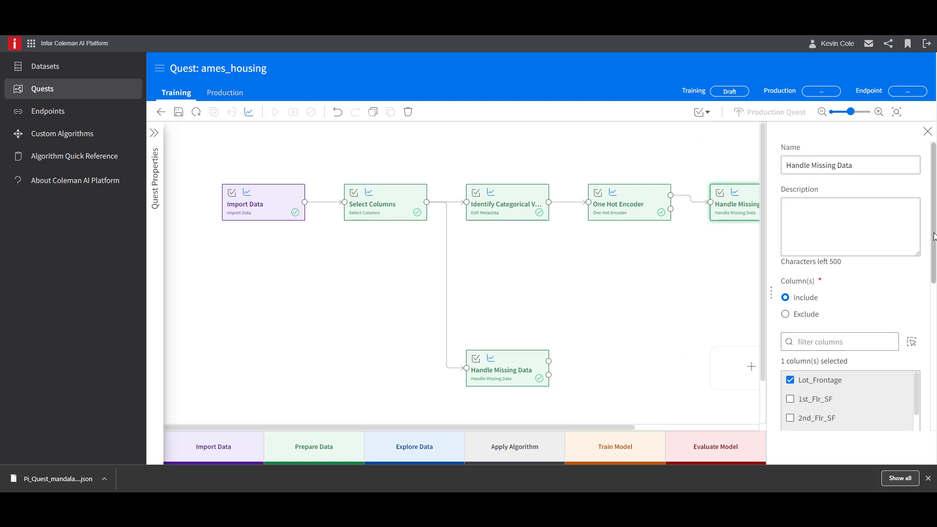
{"action": "left_click_drag", "start_coordinate": [935, 245], "coordinate": [935, 410]}
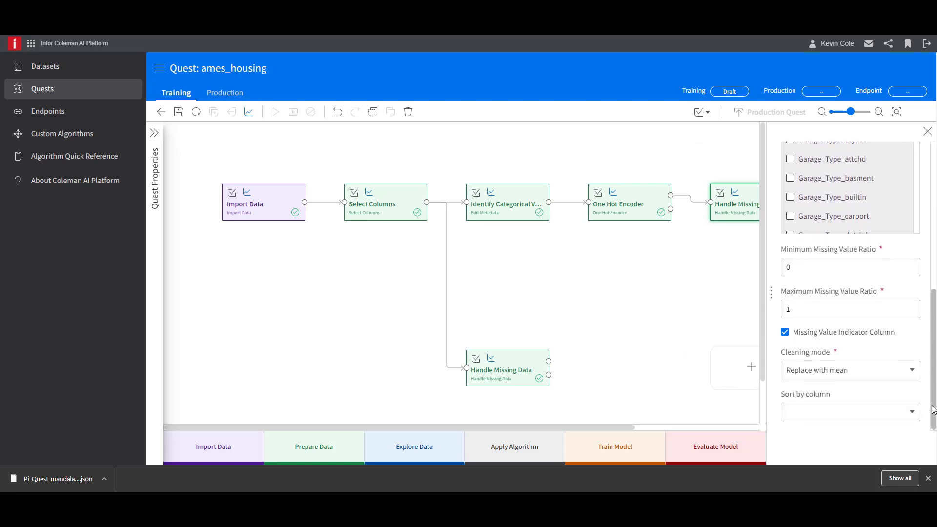
{"action": "left_click", "coordinate": [824, 373]}
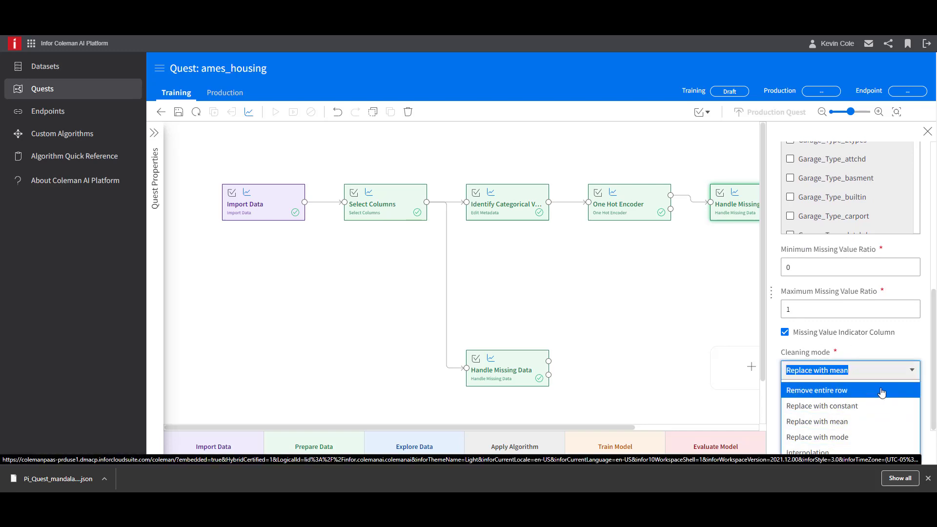
{"action": "left_click", "coordinate": [923, 354]}
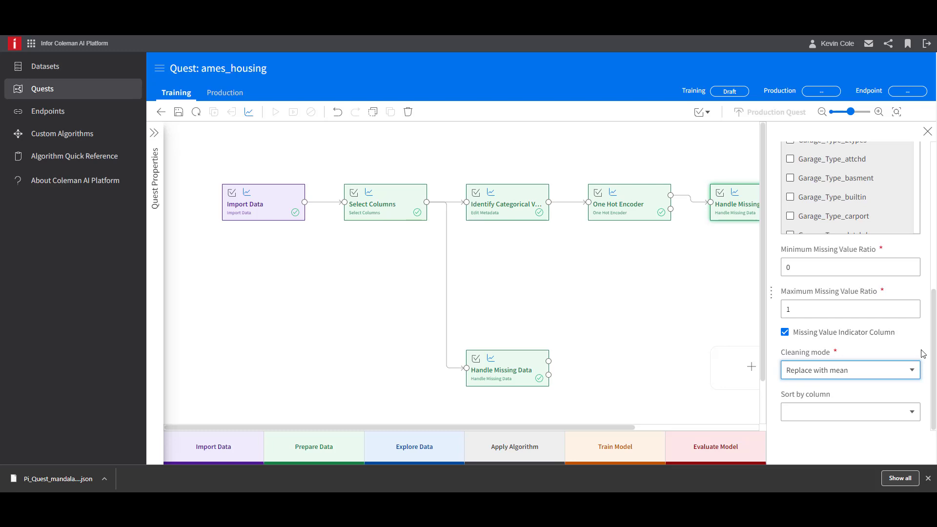
- Delete the unused lower Handle Missing Data step, leaving one linear five-step pipeline
{"action": "left_click", "coordinate": [928, 145]}
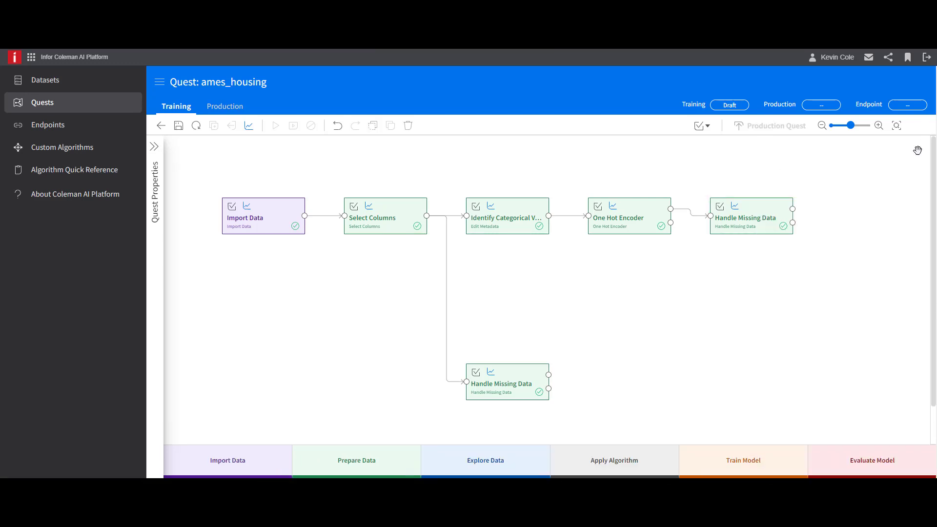
{"action": "left_click", "coordinate": [526, 373]}
{"action": "key", "text": "Delete"}
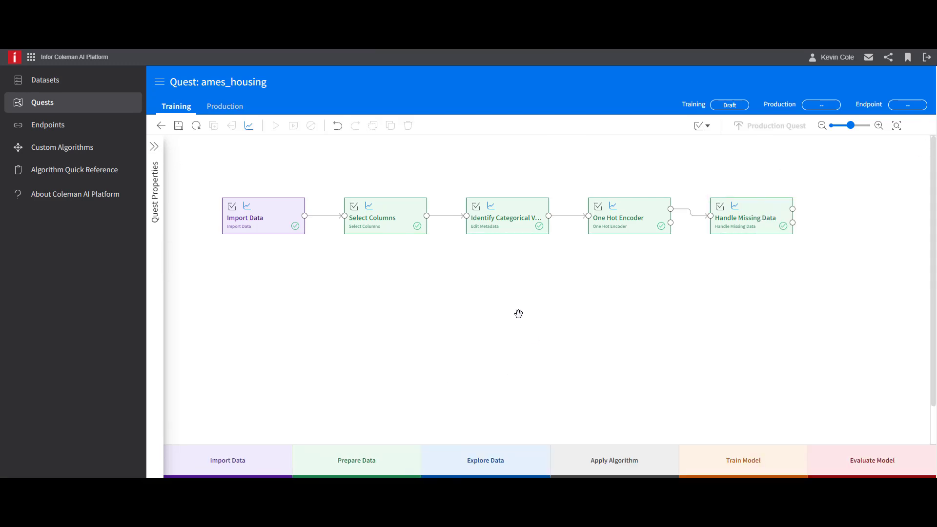